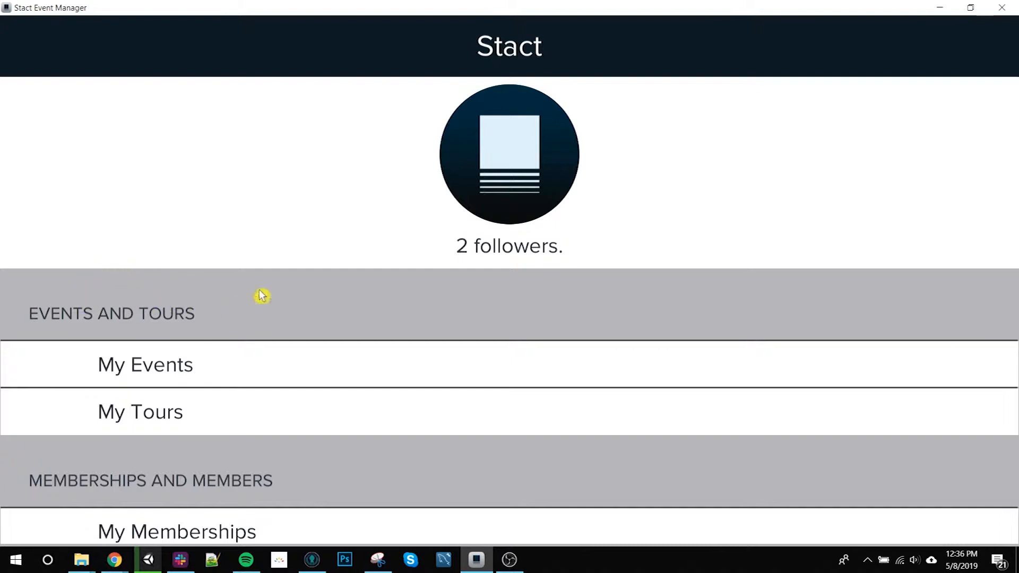
- Open the schedule of the Tuto Test event from the list of test events
left_click(227, 362)
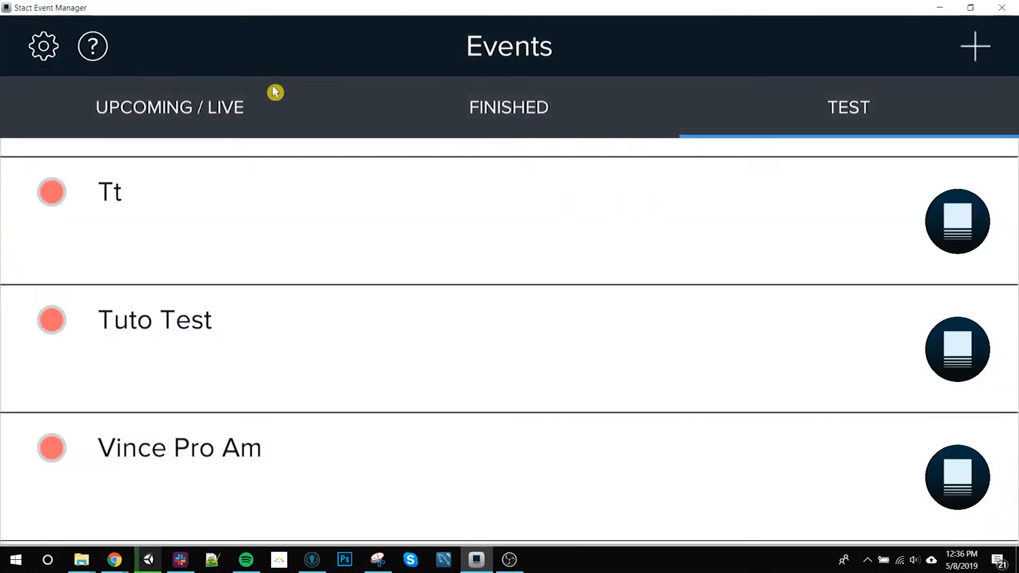
left_click(367, 340)
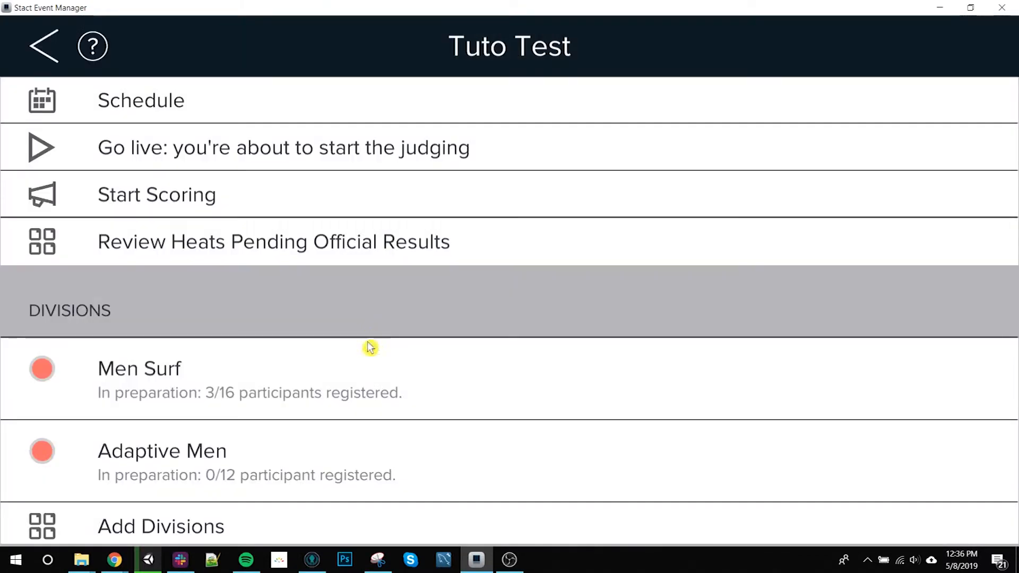
scroll(567, 418, "down", 3)
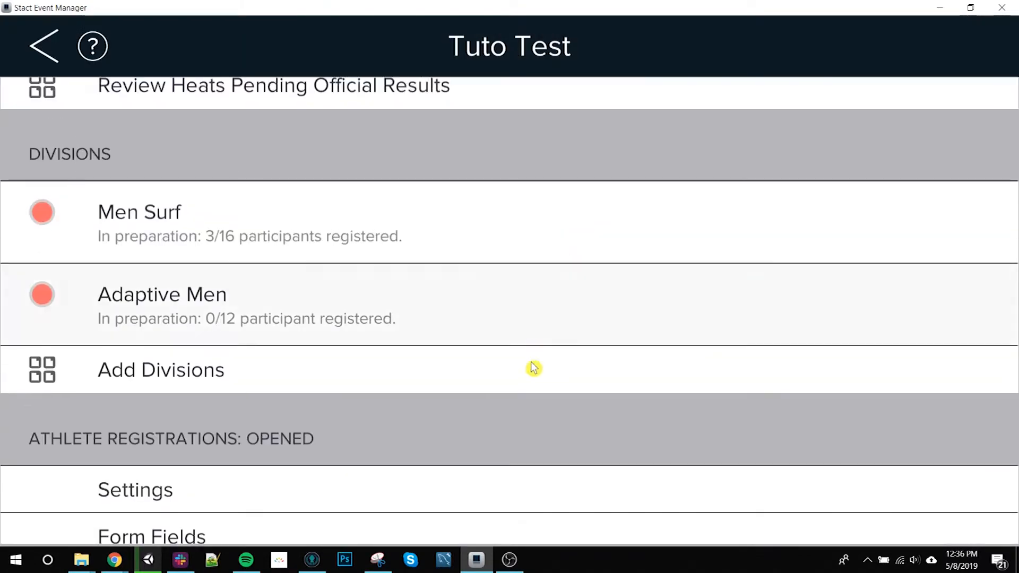
scroll(540, 349, "up", 4)
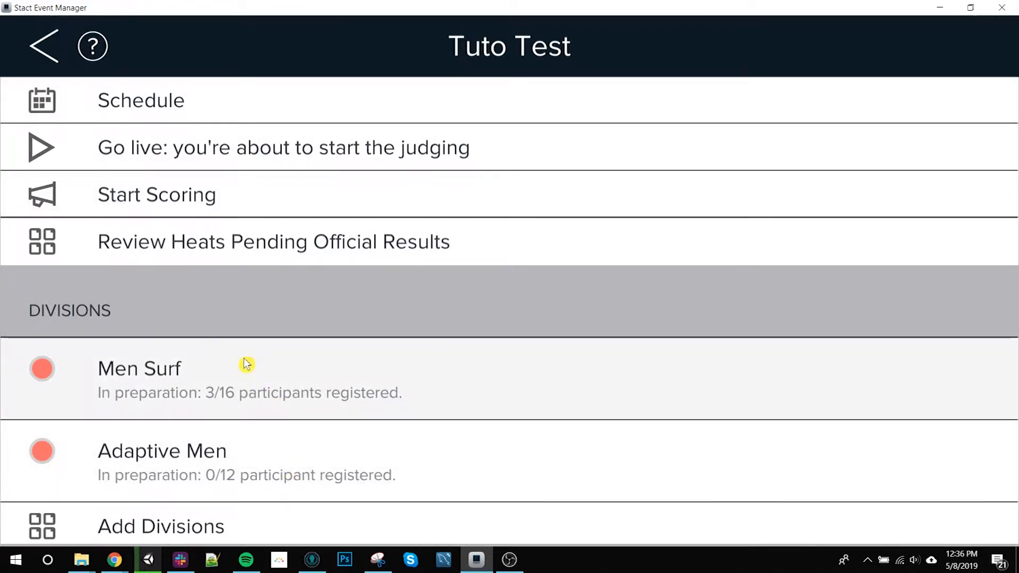
left_click(216, 101)
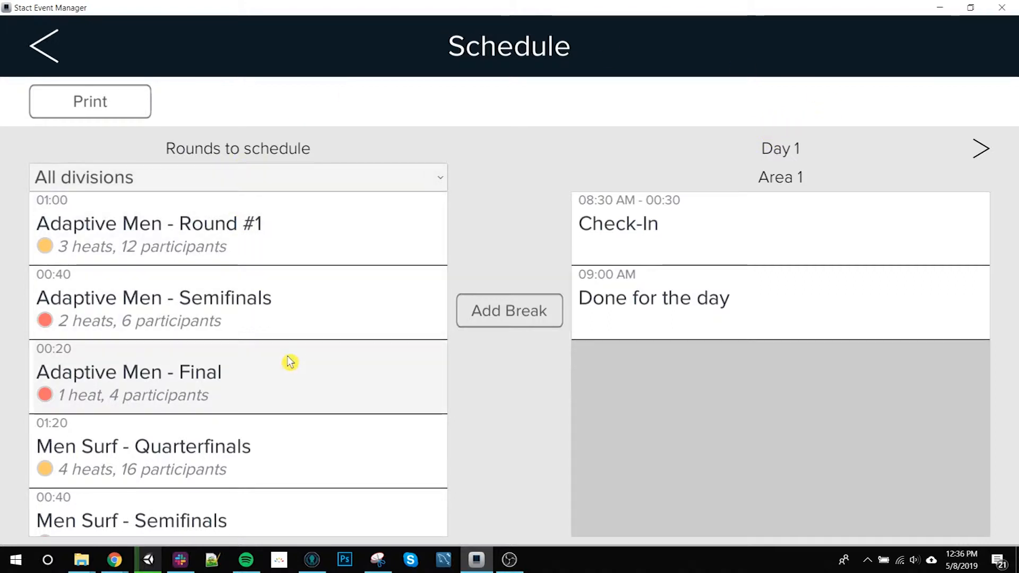
- Filter the rounds to schedule by the Men Surf division and add its Quarterfinals to Day 1
scroll(295, 340, "down", 3)
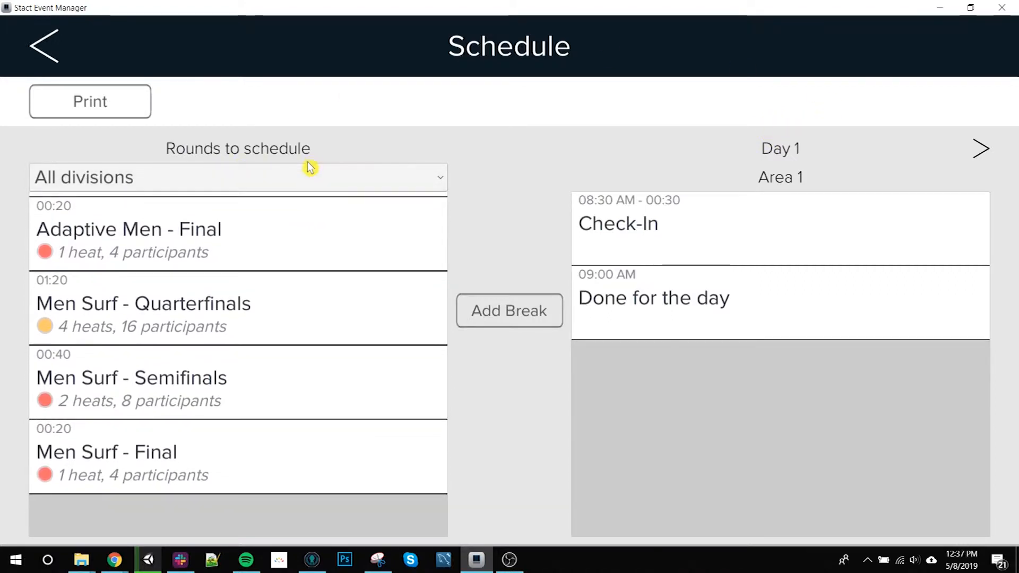
scroll(289, 310, "up", 5)
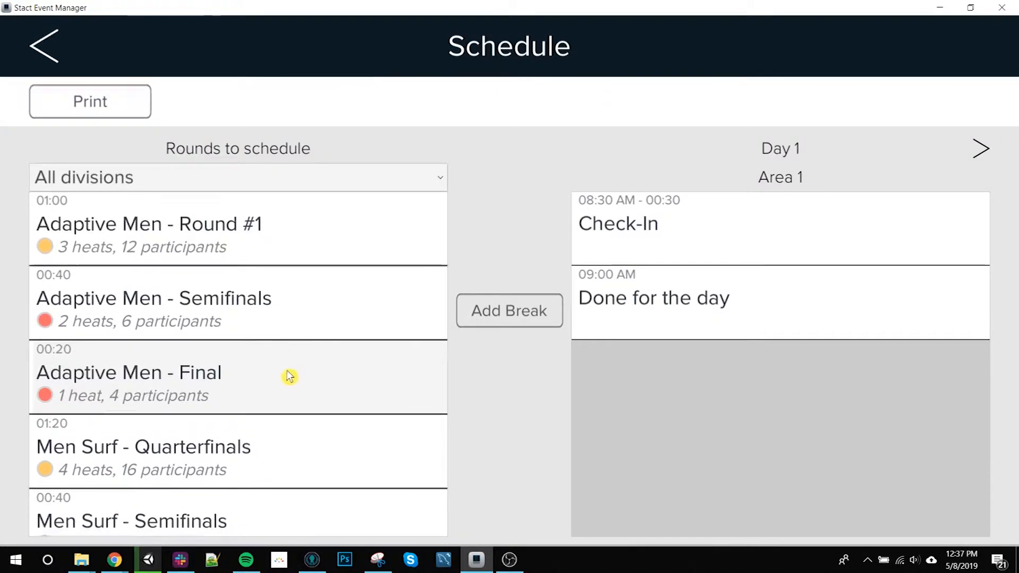
scroll(297, 409, "down", 1)
scroll(299, 377, "down", 2)
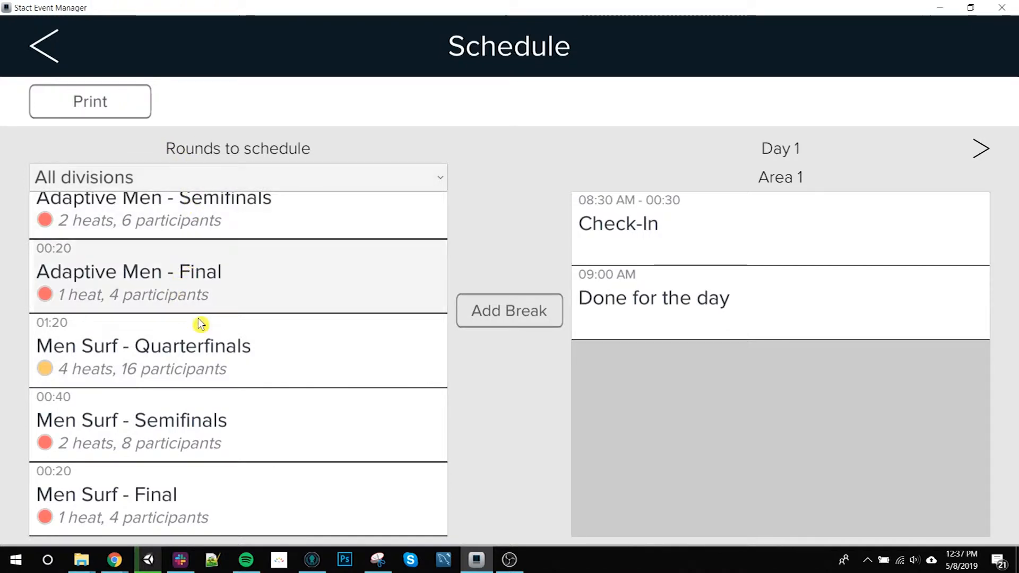
scroll(305, 330, "up", 3)
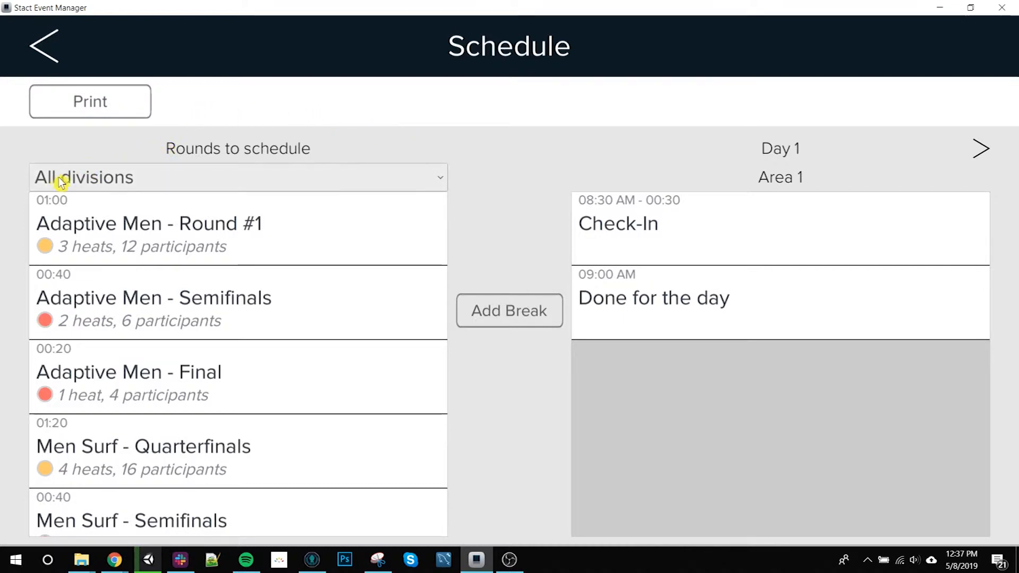
left_click(192, 181)
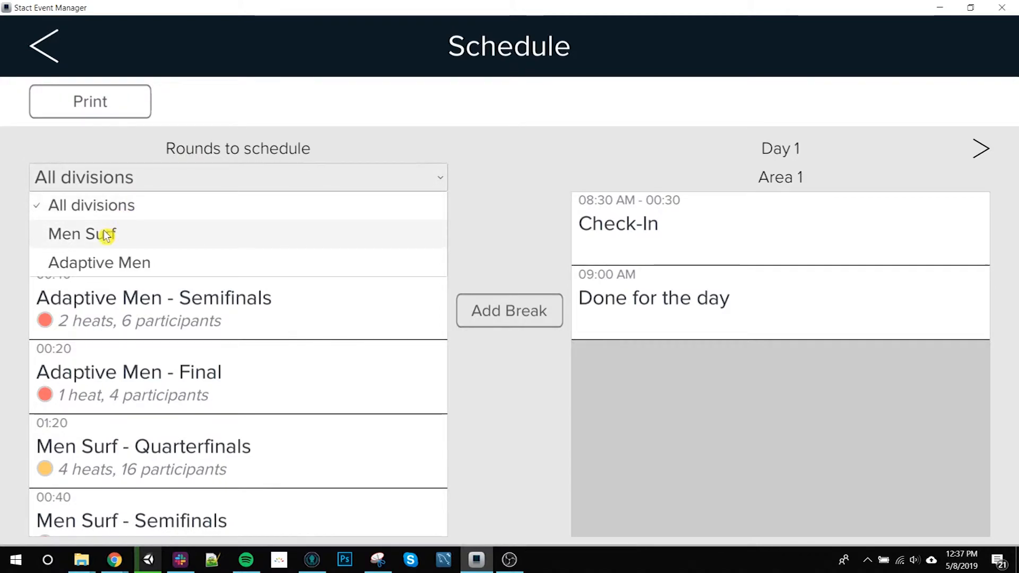
left_click(121, 234)
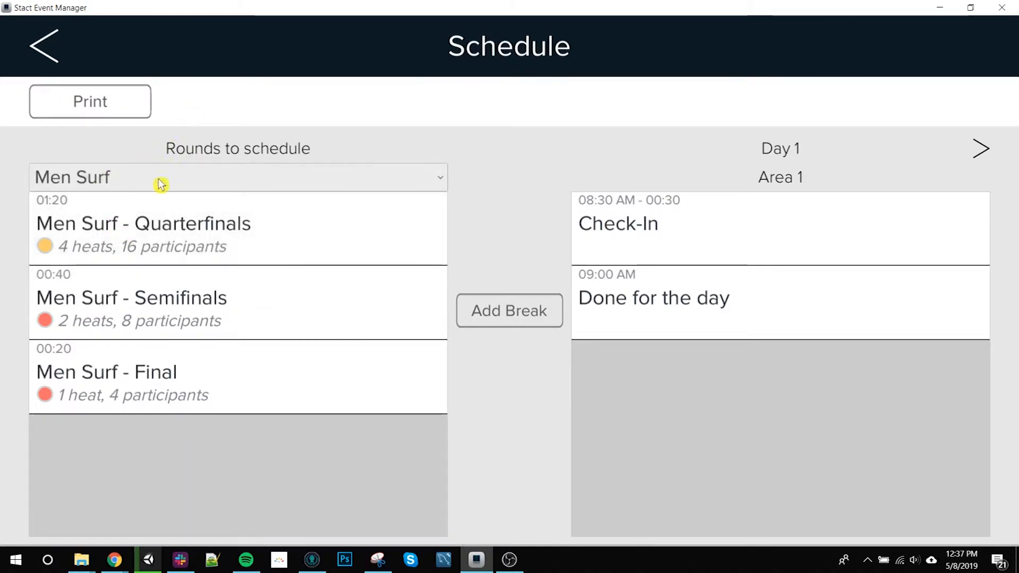
left_click(192, 234)
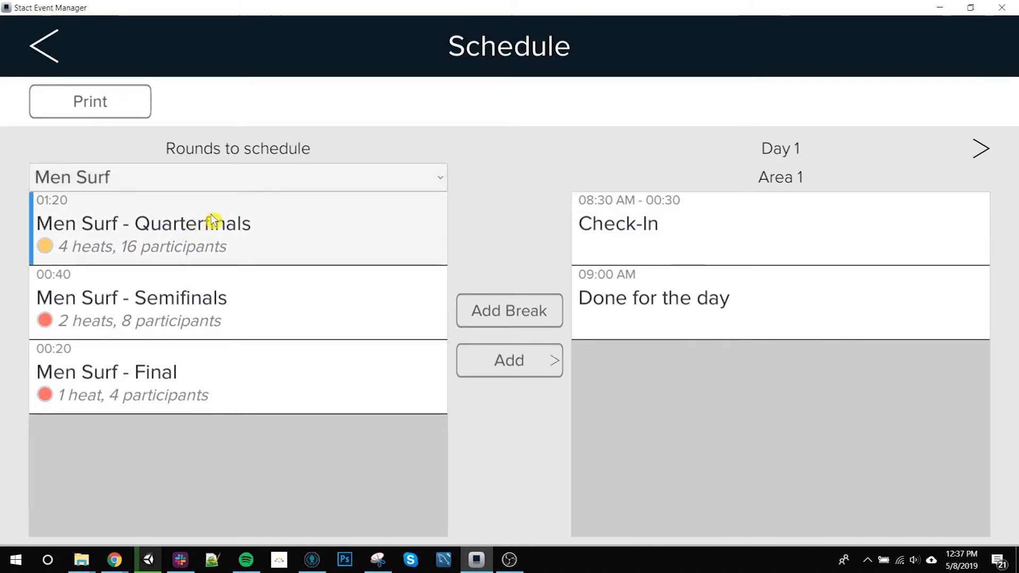
left_click(513, 367)
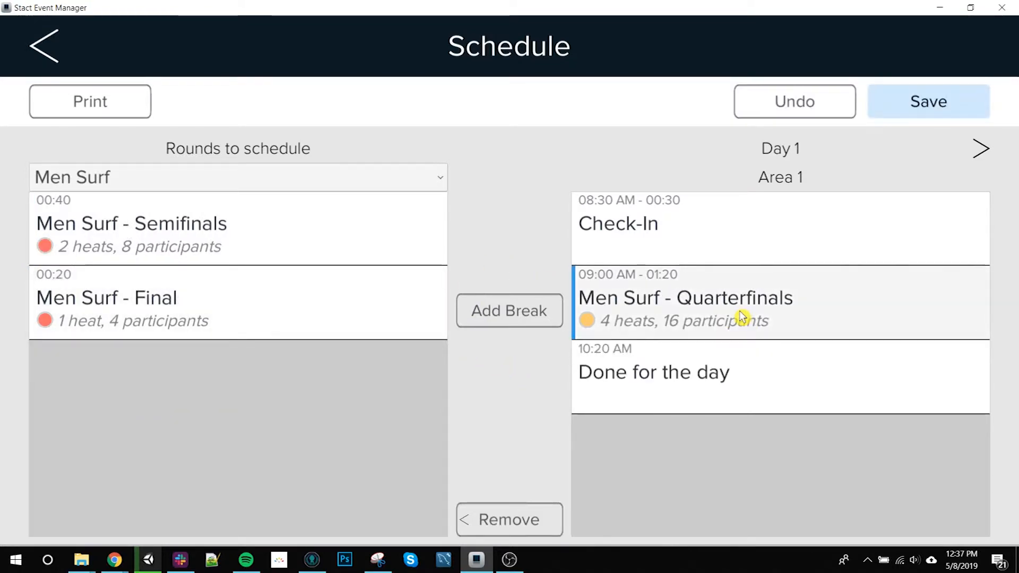
- Add Adaptive Men Round #1 to Day 1, followed by the Men Surf Semifinals
left_click(225, 179)
left_click(132, 263)
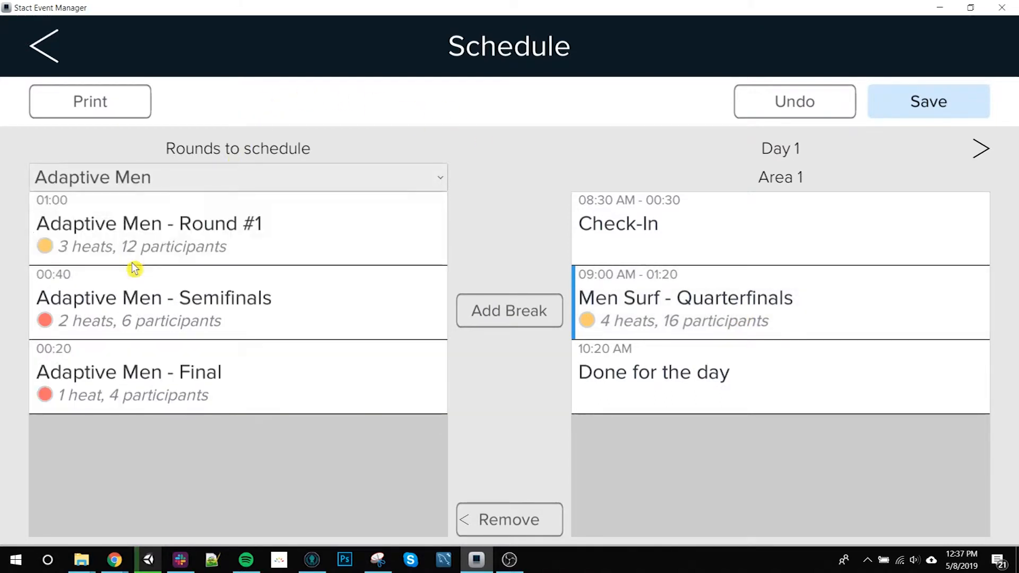
left_click(218, 229)
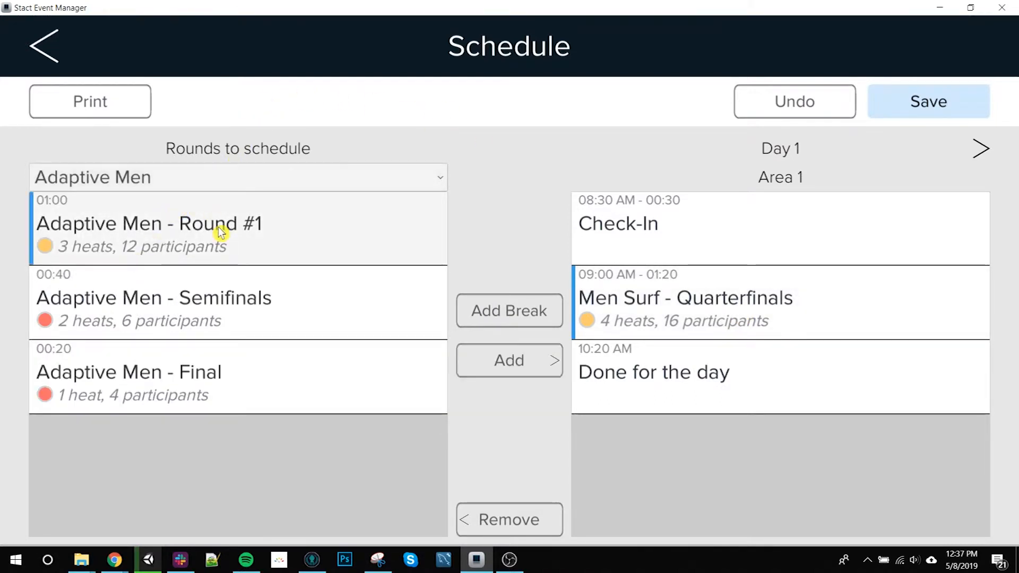
left_click(527, 369)
left_click(234, 184)
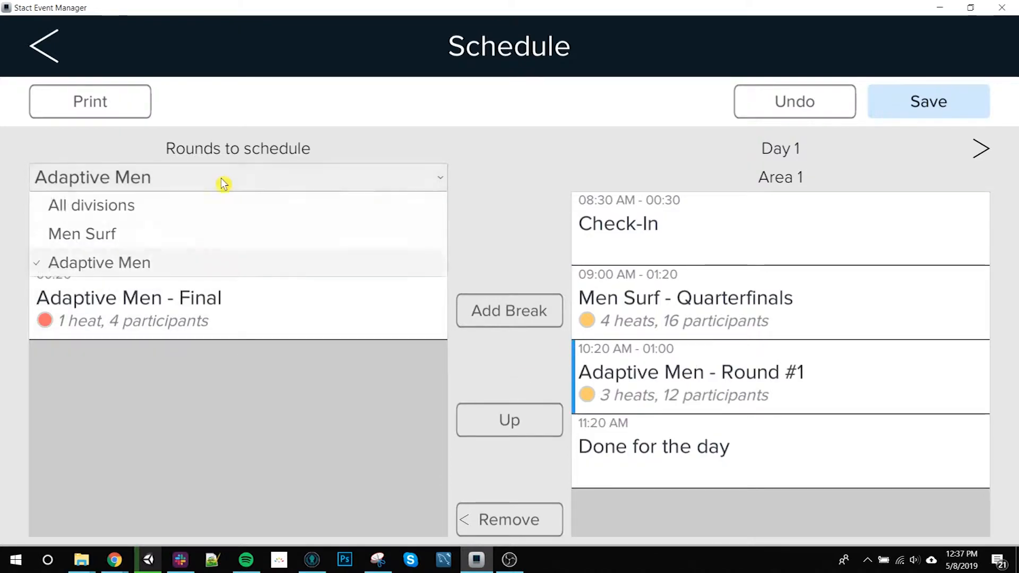
left_click(185, 232)
left_click(176, 246)
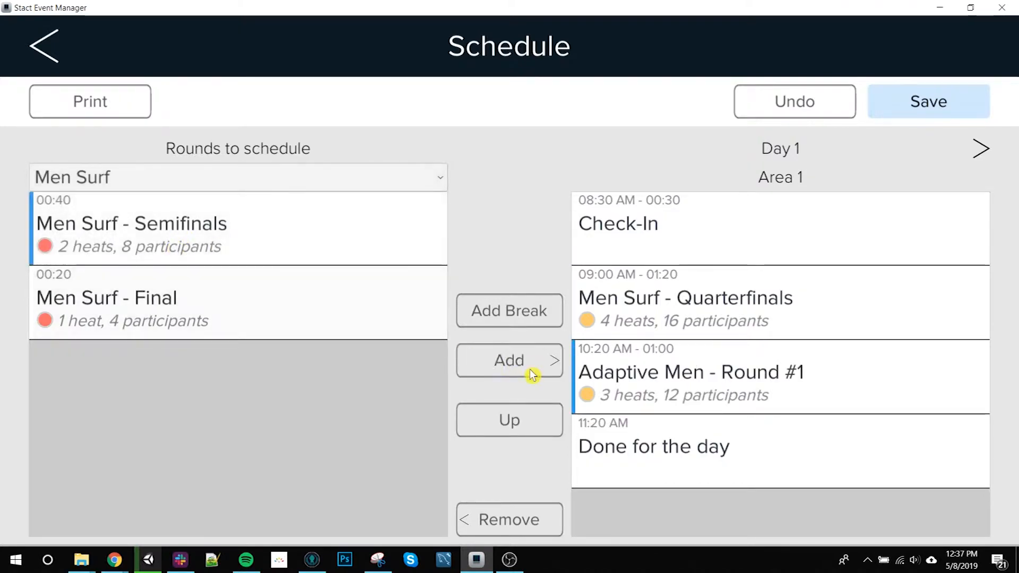
left_click(530, 360)
- Add the Adaptive Men Semifinals to Day 1, followed by the Men Surf Final
left_click(250, 176)
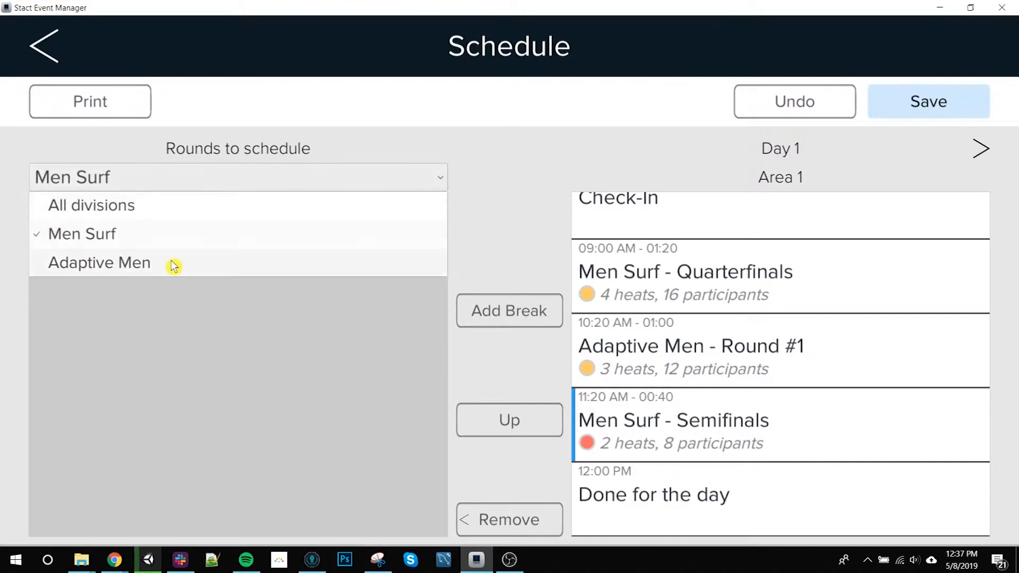
left_click(234, 262)
left_click(214, 248)
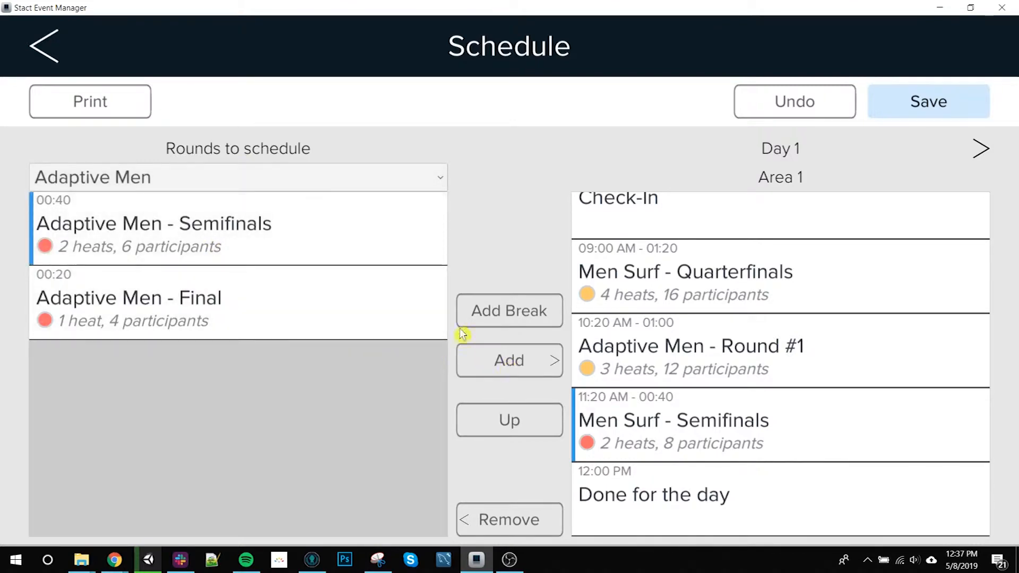
left_click(464, 346)
left_click(237, 175)
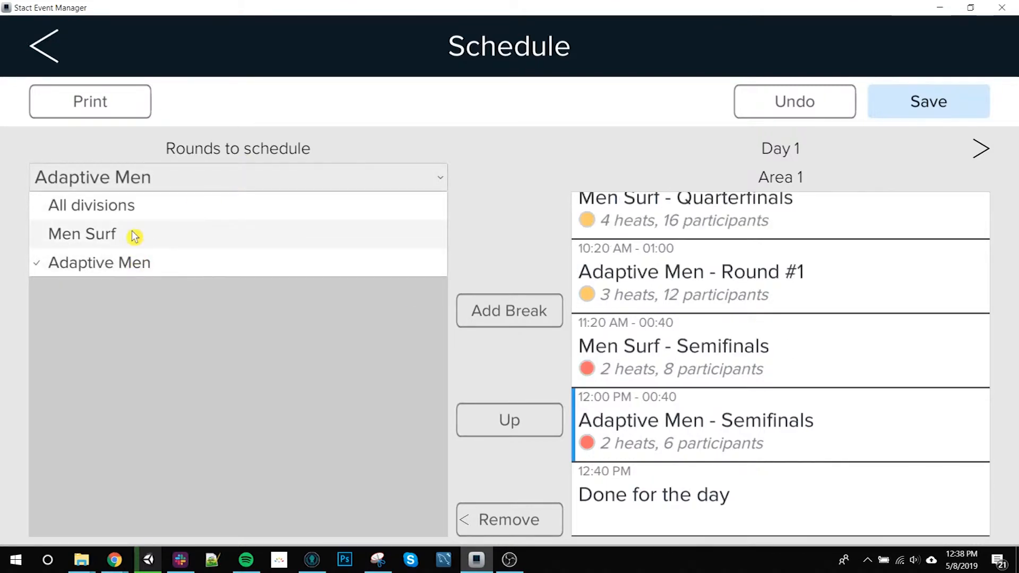
left_click(135, 236)
left_click(148, 228)
left_click(505, 360)
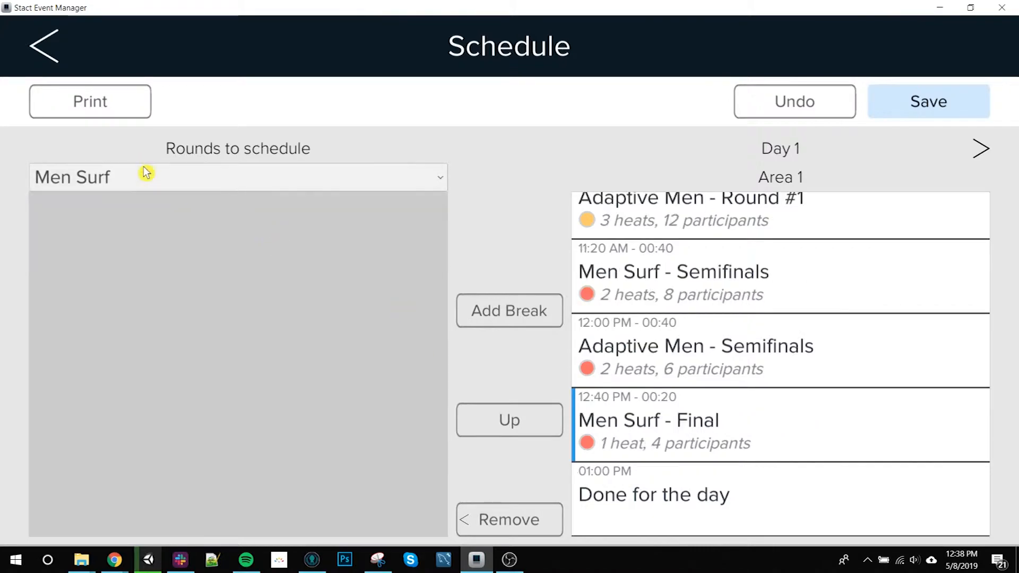
- List the unscheduled rounds of all divisions and add the Adaptive Men Final to Day 1
left_click(145, 170)
left_click(128, 215)
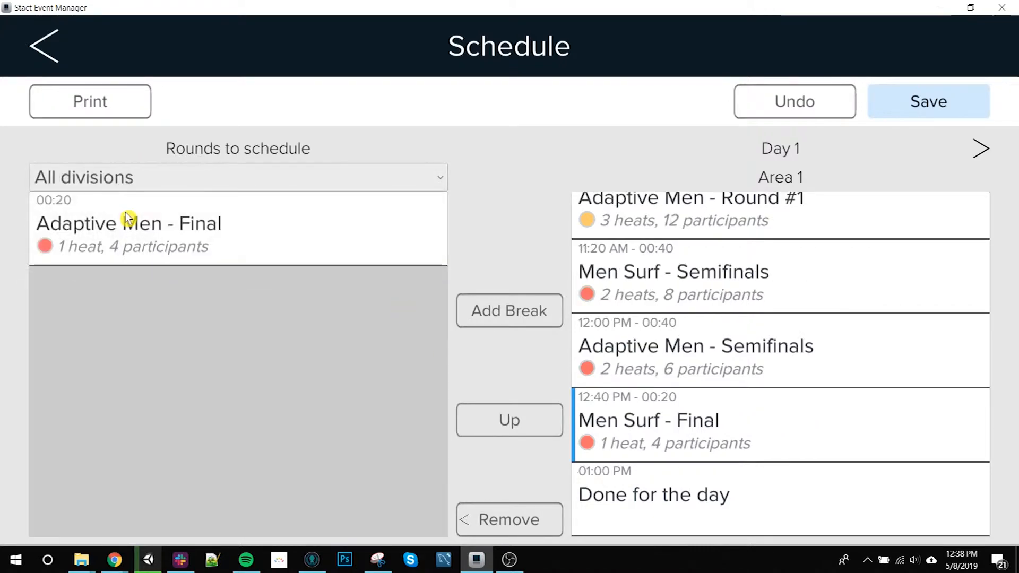
left_click(150, 225)
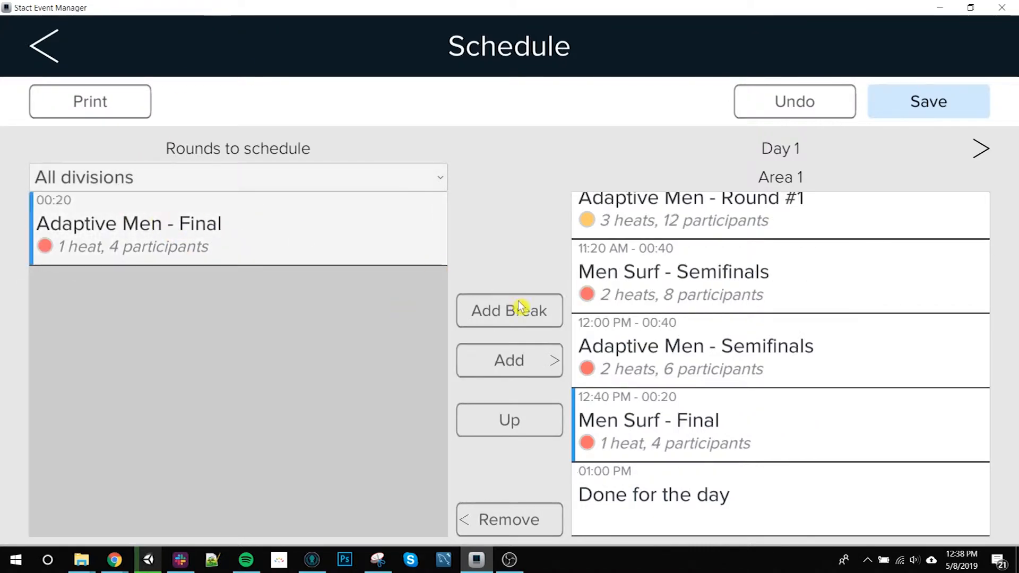
left_click(519, 360)
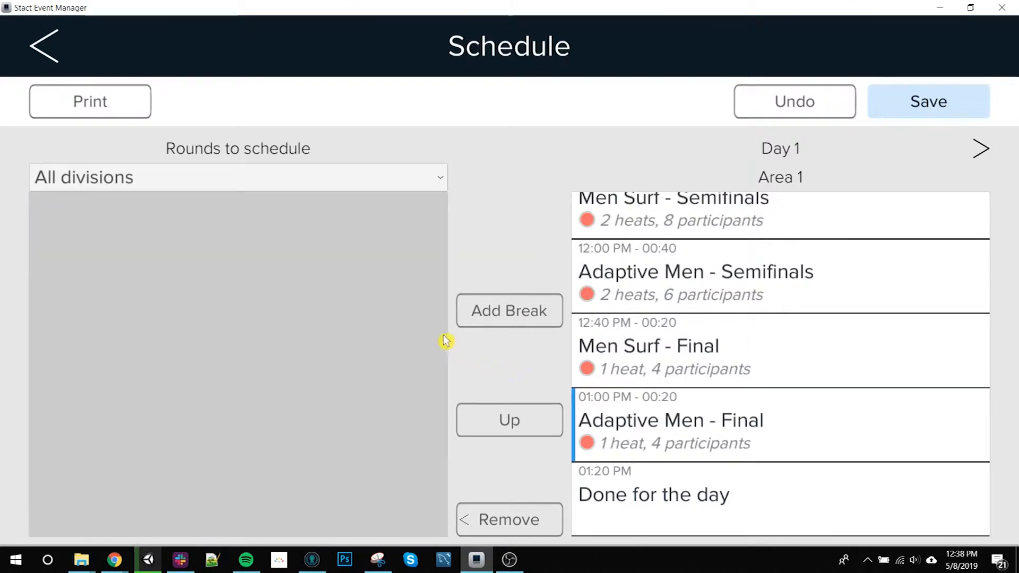
scroll(639, 392, "up", 5)
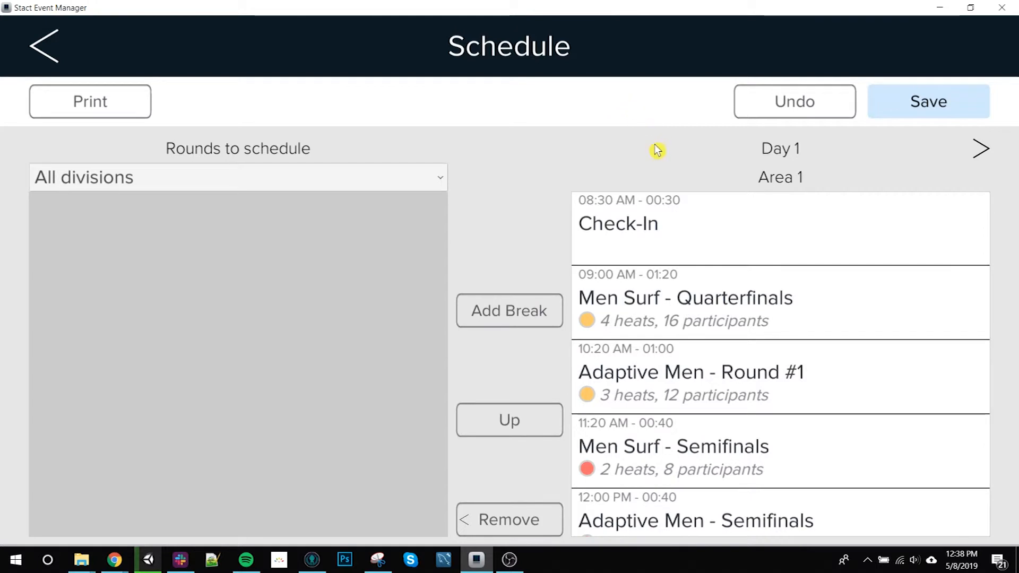
- Show the start time and duration settings of the Day 1 Check-In and review the order of rounds
left_click(667, 222)
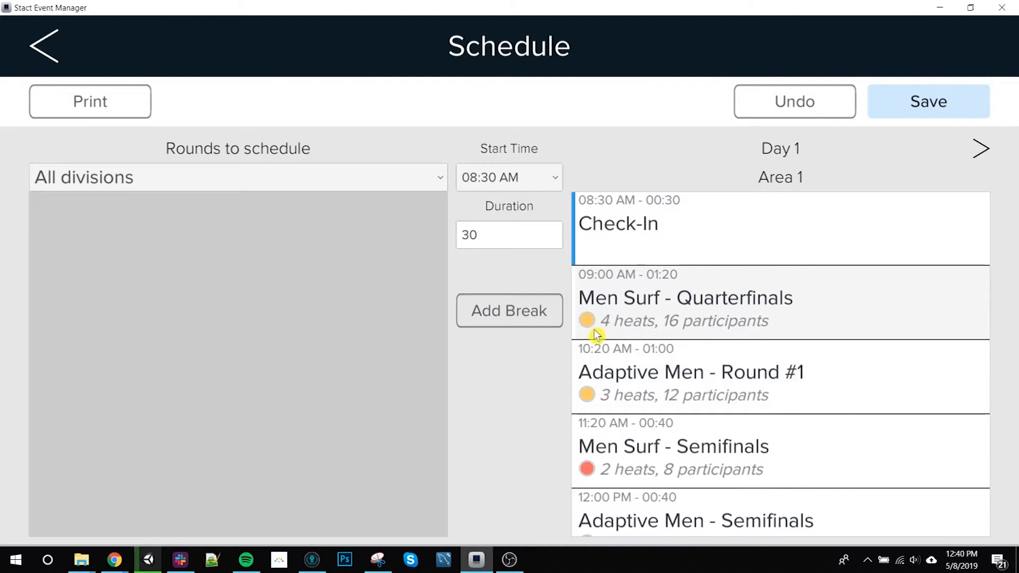
scroll(700, 355, "down", 3)
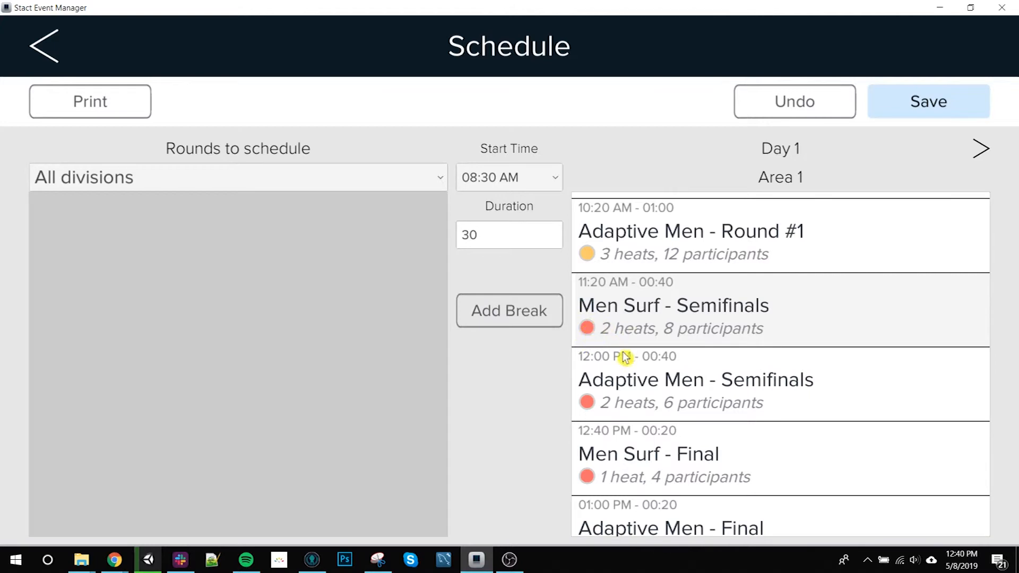
scroll(625, 356, "up", 2)
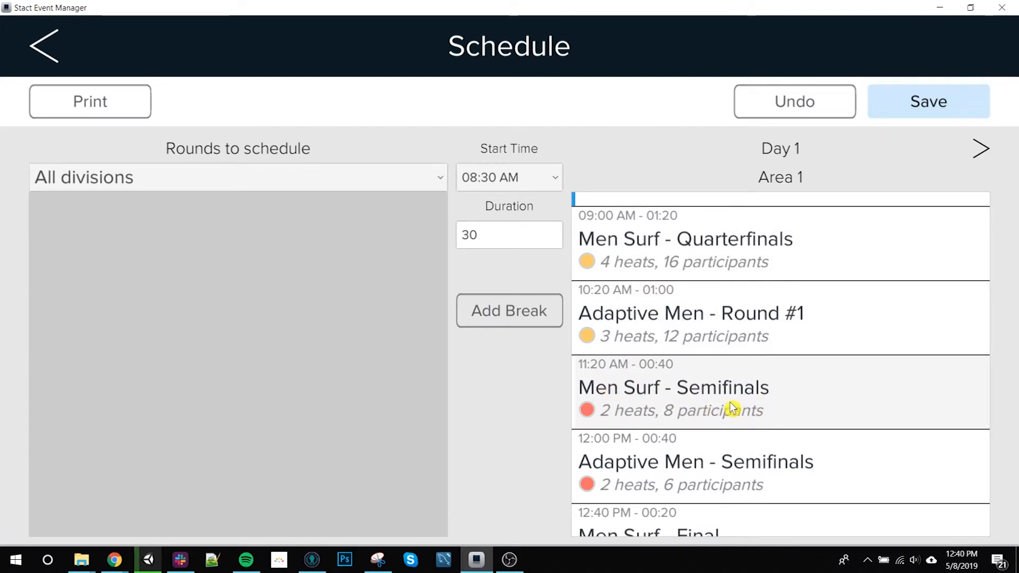
scroll(668, 365, "up", 1)
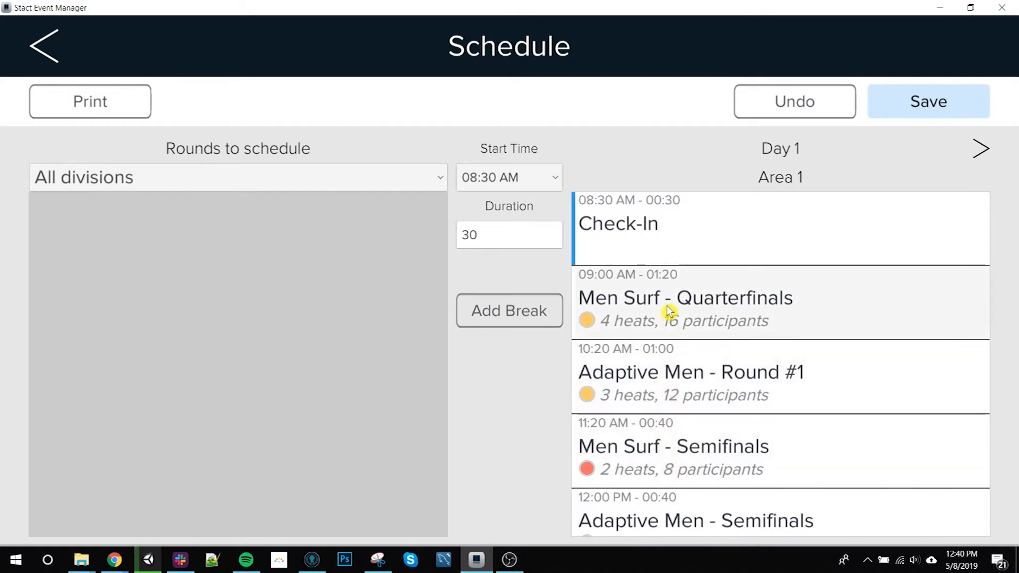
- Move the Men Surf Quarterfinals down the Day 1 order and back up to directly after Check-In
left_click(692, 313)
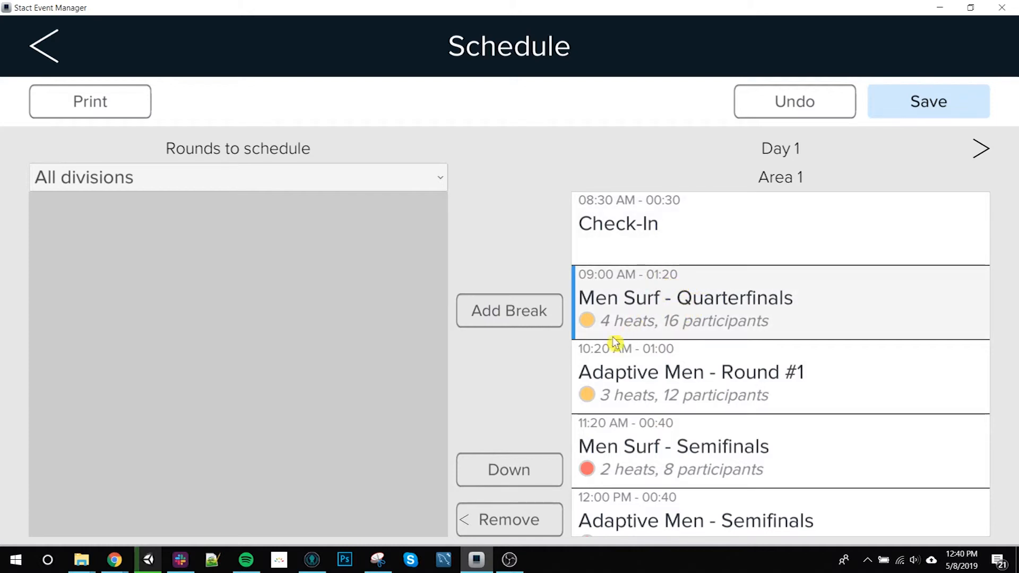
left_click(525, 472)
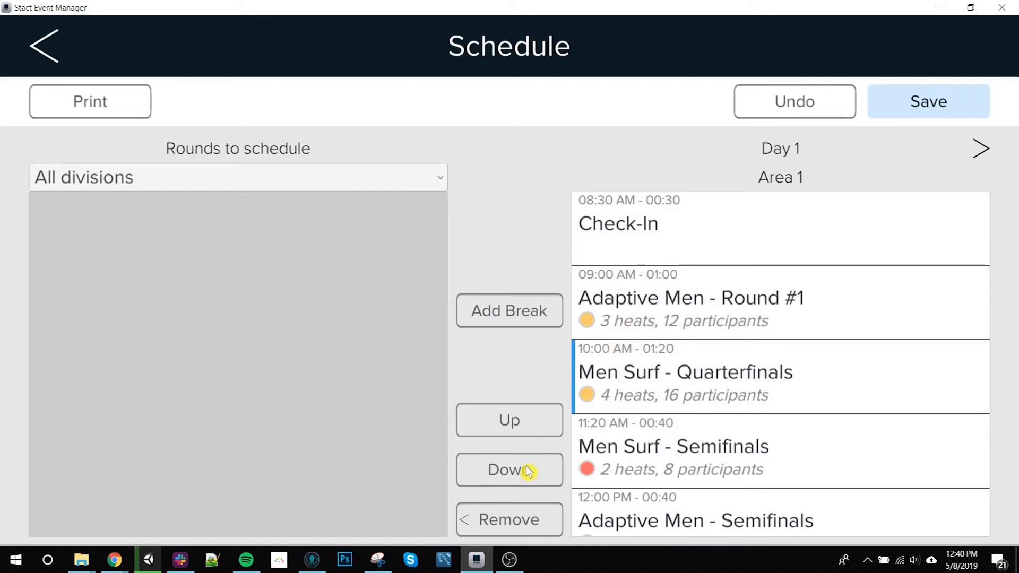
left_click(525, 433)
left_click(526, 471)
left_click(528, 474)
left_click(529, 475)
left_click(526, 423)
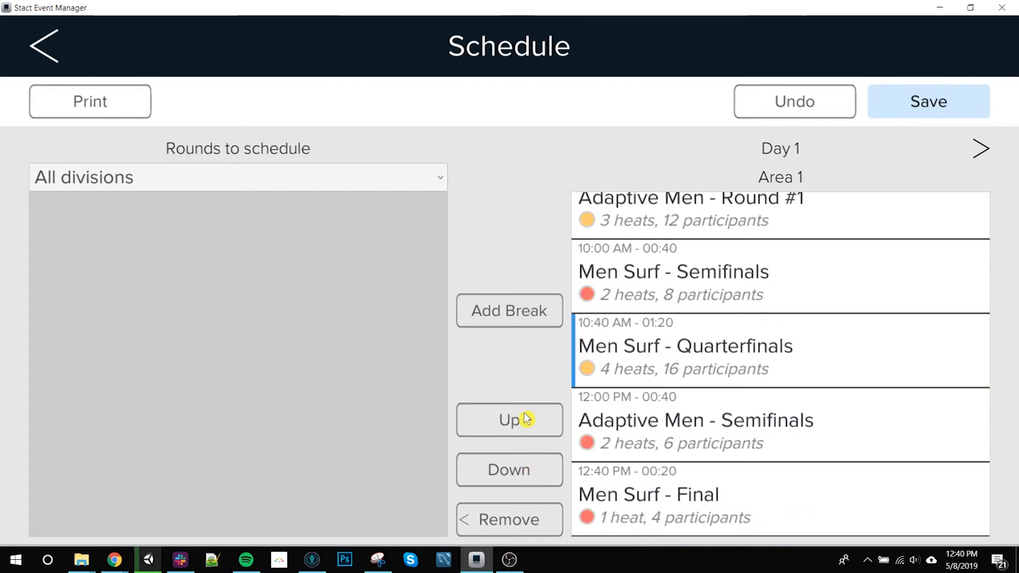
left_click(526, 420)
left_click(527, 417)
- Add a break after the Men Surf Semifinals on Day 1
left_click(620, 357)
left_click(615, 358)
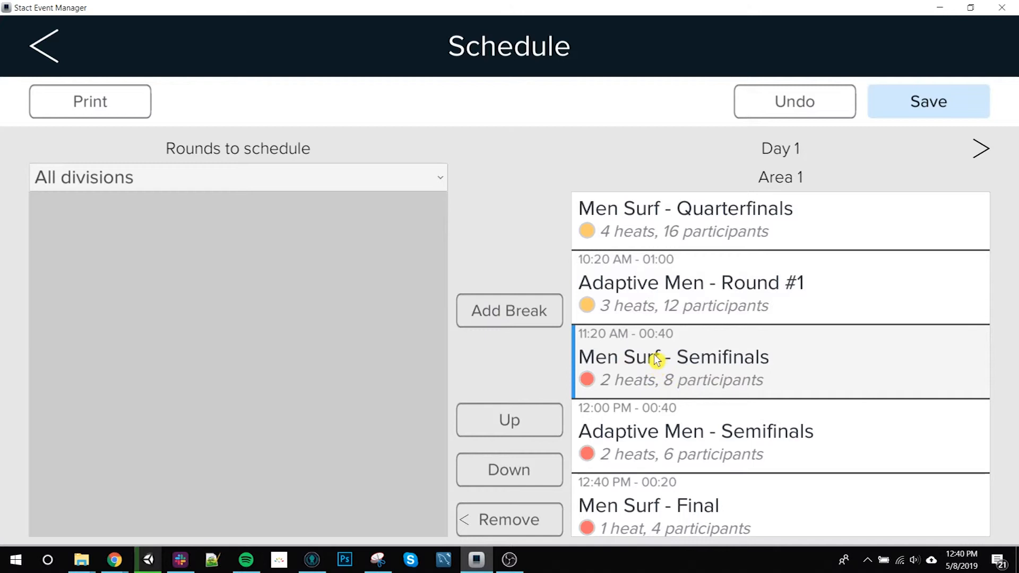
left_click(512, 311)
left_click(495, 245)
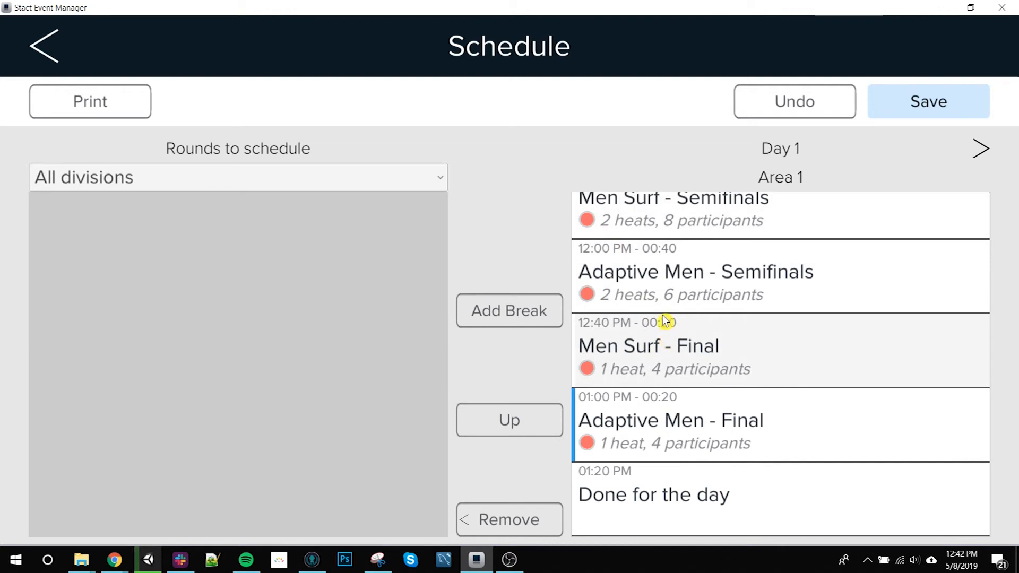
- Move the Adaptive Men Final from Day 1 to Day 2 and save the schedule
left_click(511, 527)
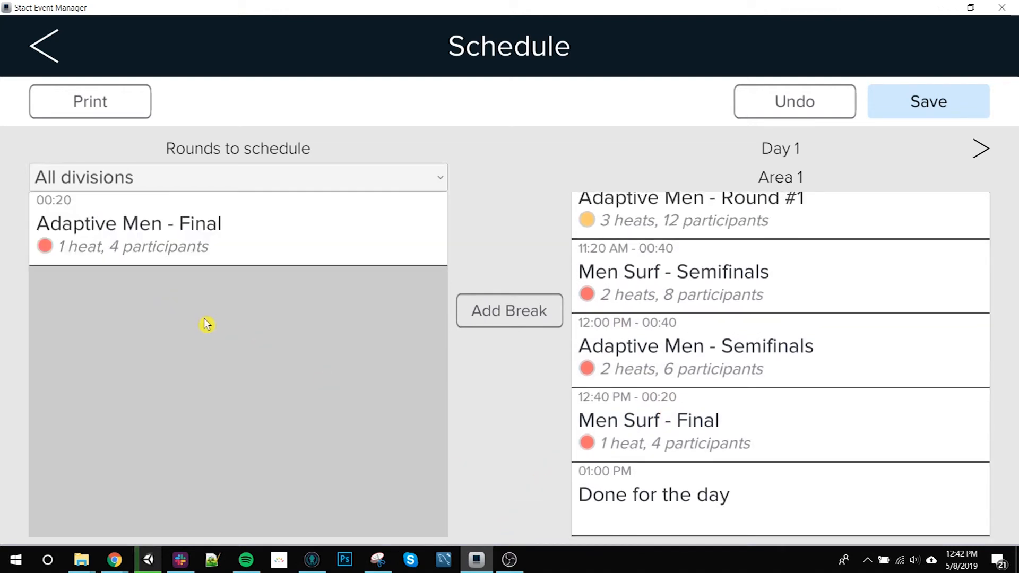
scroll(637, 288, "up", 2)
scroll(619, 261, "up", 1)
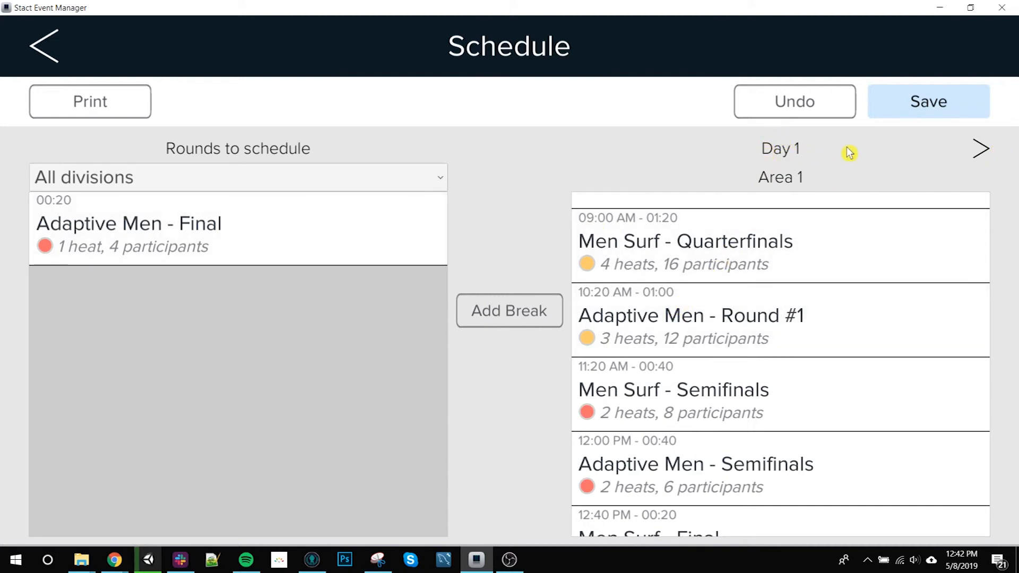
left_click(981, 149)
left_click(163, 230)
left_click(518, 359)
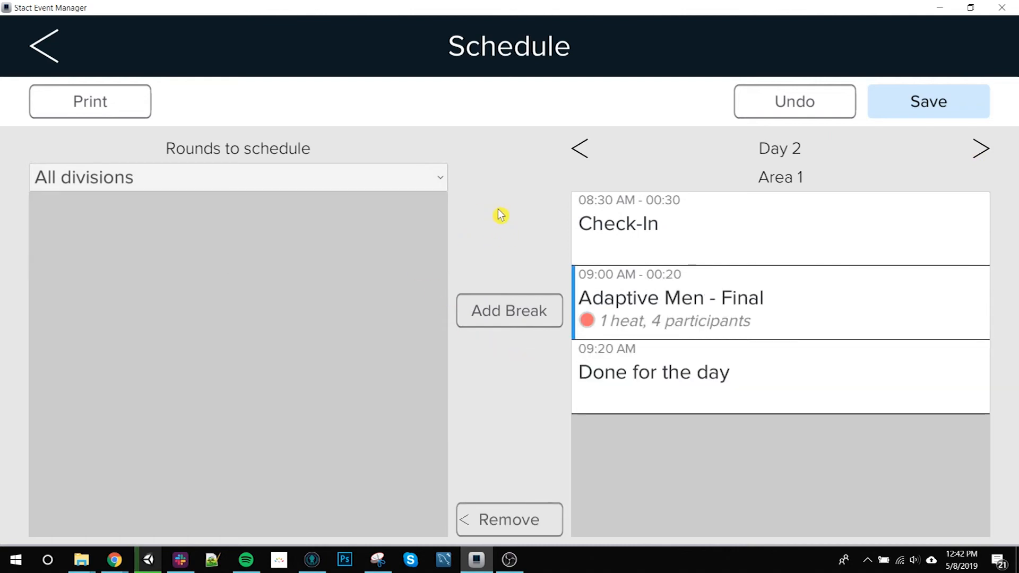
left_click(933, 101)
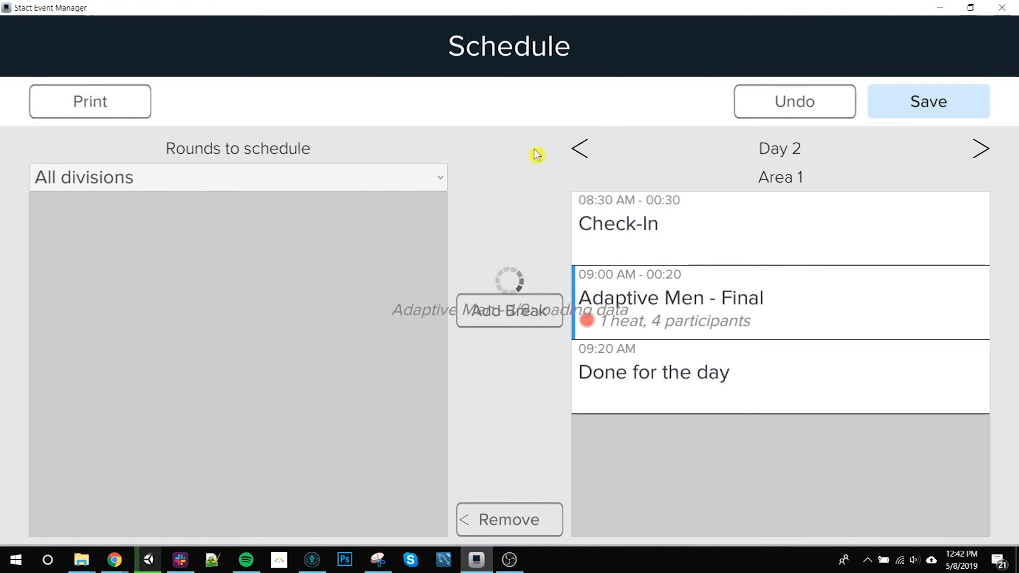